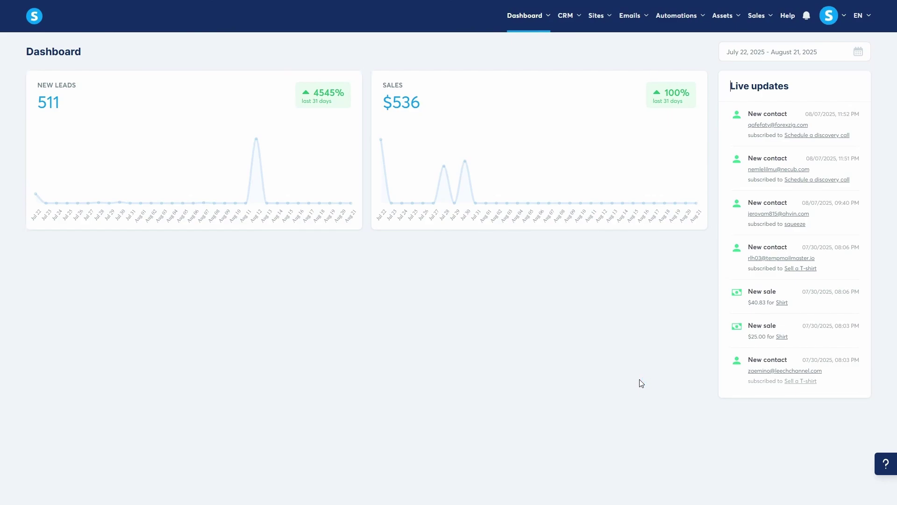
- Create a blog named 'My blog' at URL path my-blog using the first template
mouse_move(609, 16)
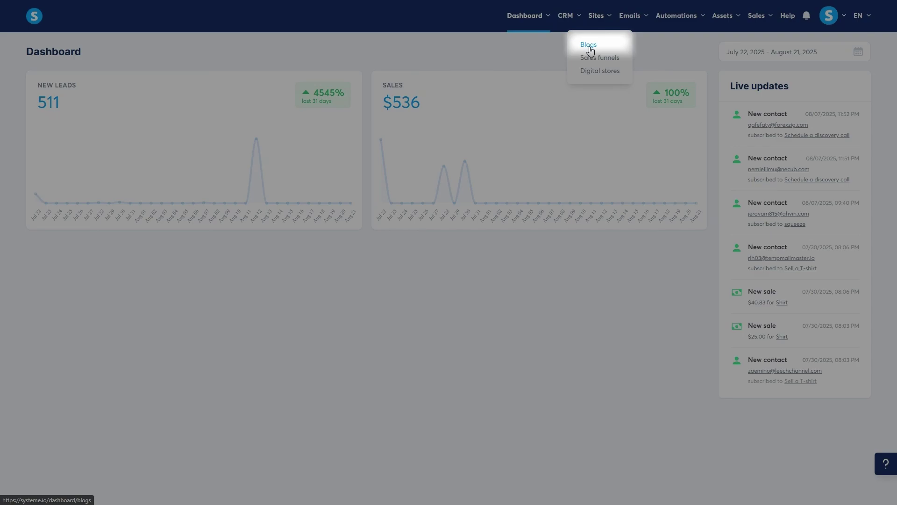
click(590, 44)
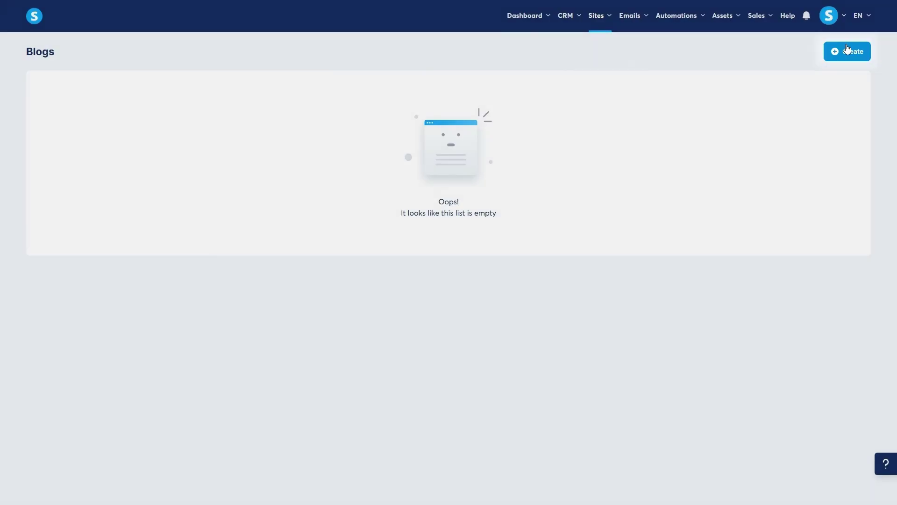
click(845, 49)
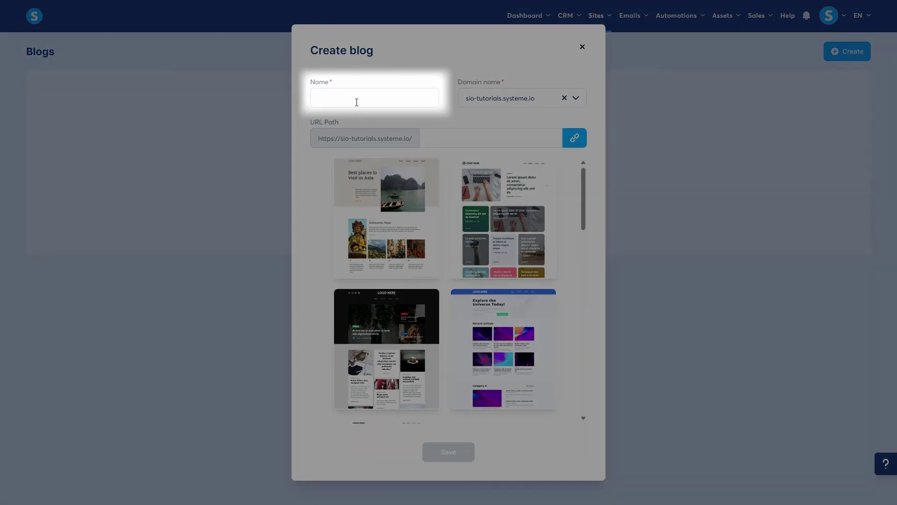
click(363, 98)
text(My blog)
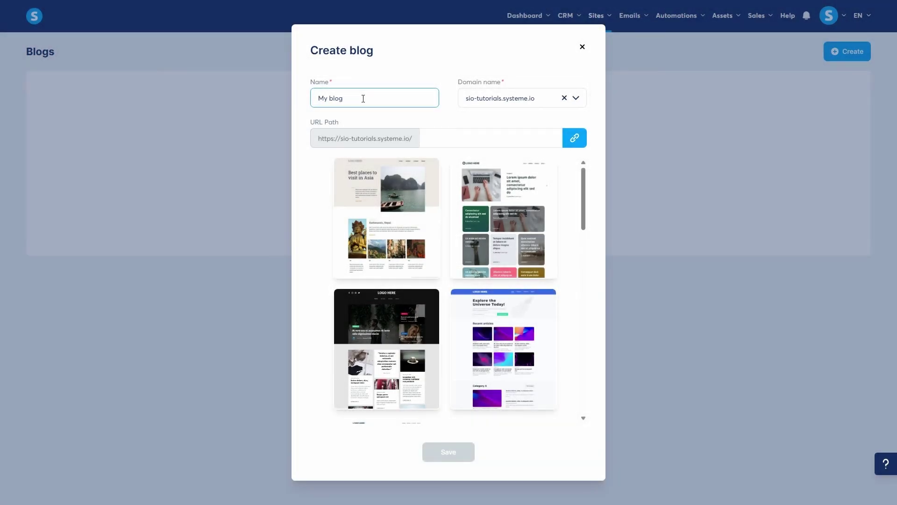
click(444, 138)
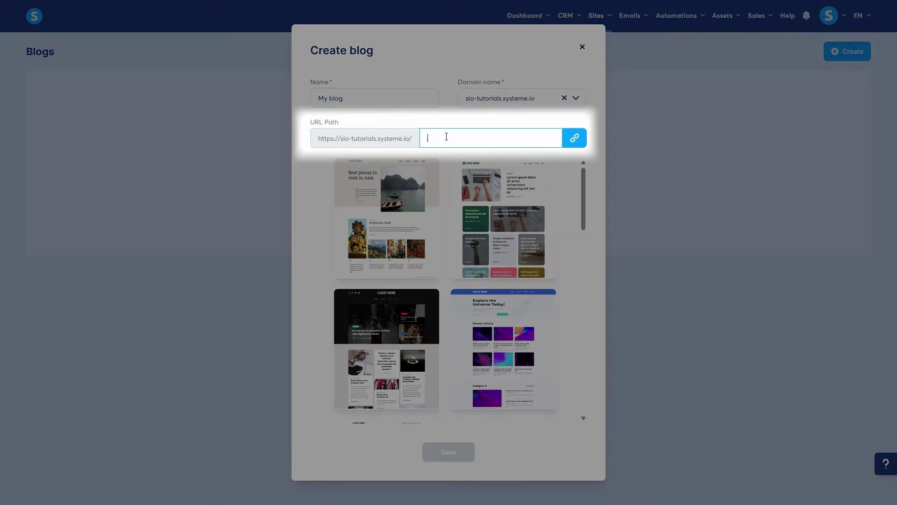
text(my-blog)
mouse_move(558, 178)
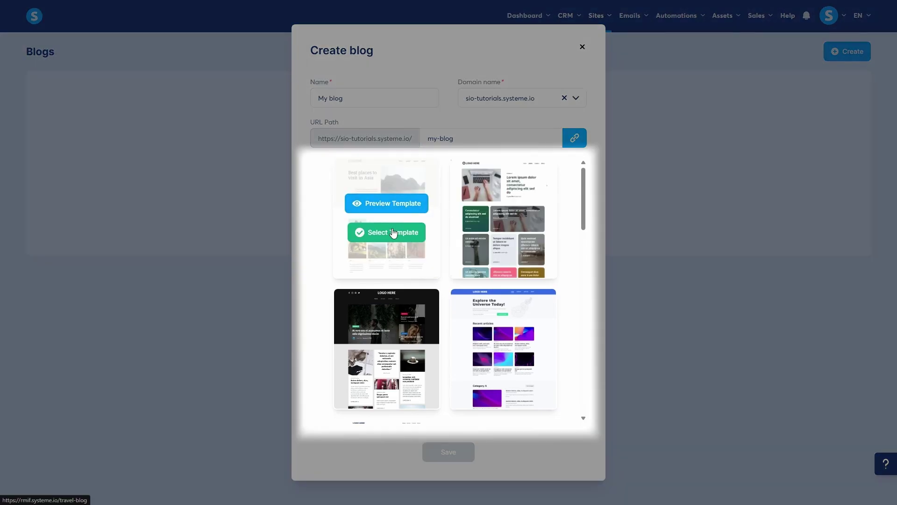
click(364, 234)
click(454, 456)
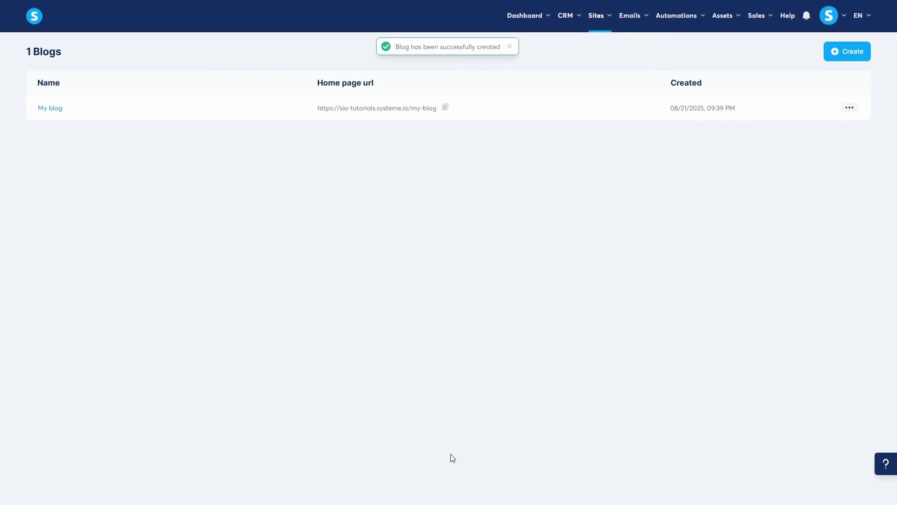
- Open My blog's posts and review the Edit blog settings, closing them unchanged
click(46, 108)
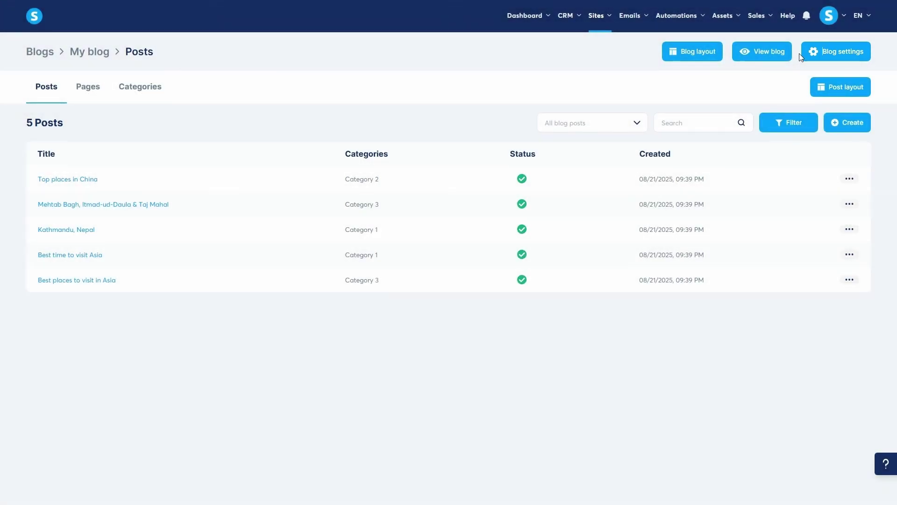
click(805, 54)
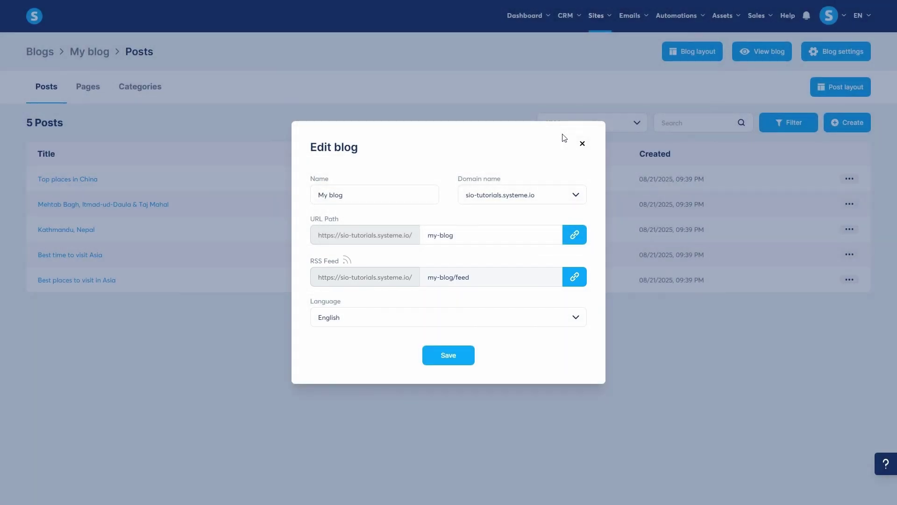
click(648, 126)
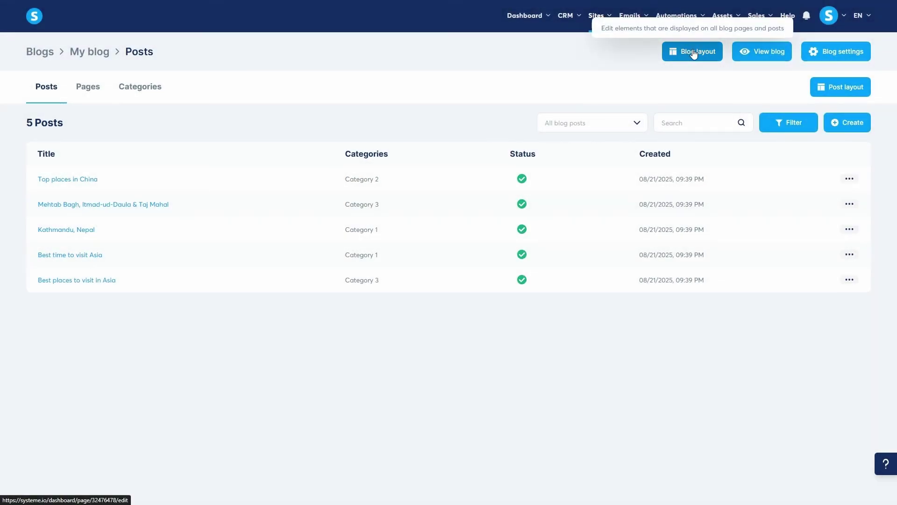
click(694, 53)
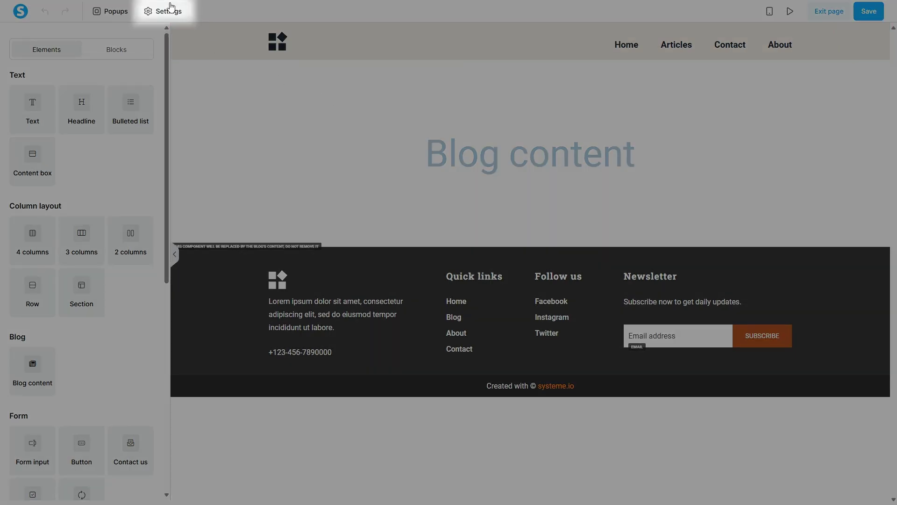
click(171, 8)
scroll(163, 77, down, 1)
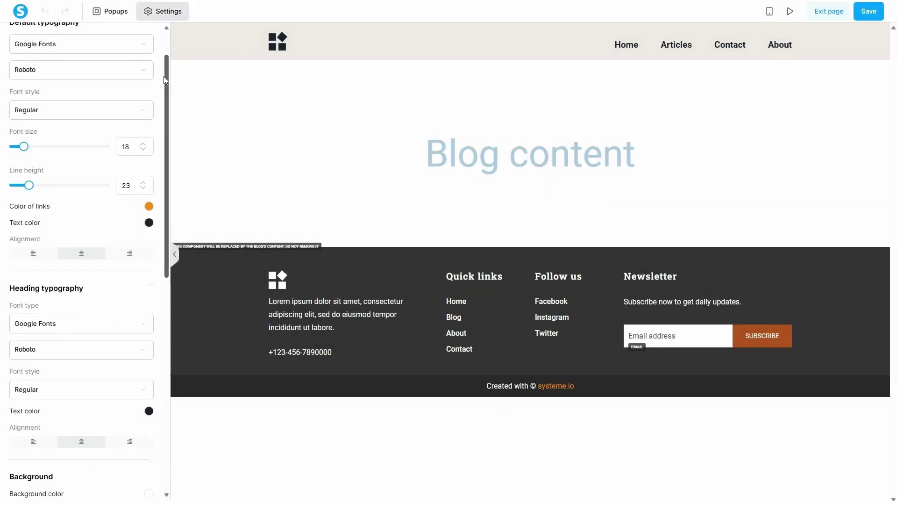
scroll(164, 79, up, 1)
scroll(164, 79, down, 3)
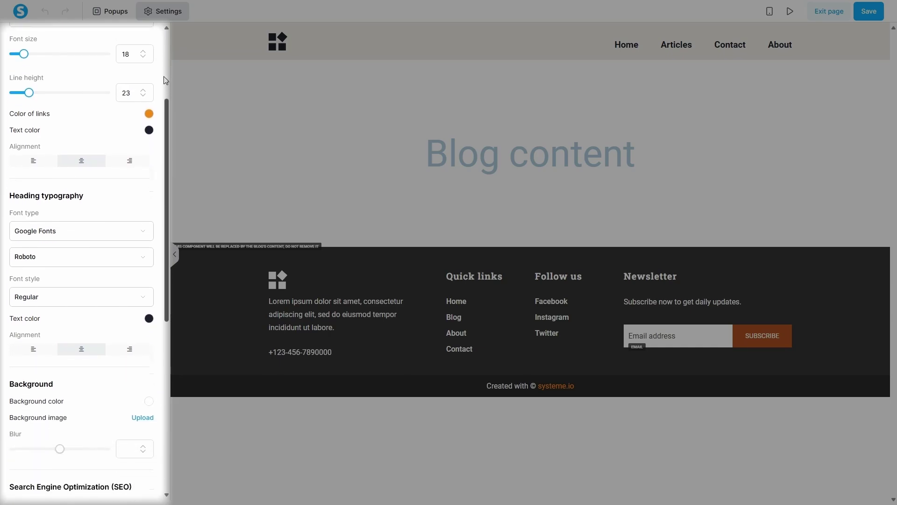
scroll(166, 80, down, 5)
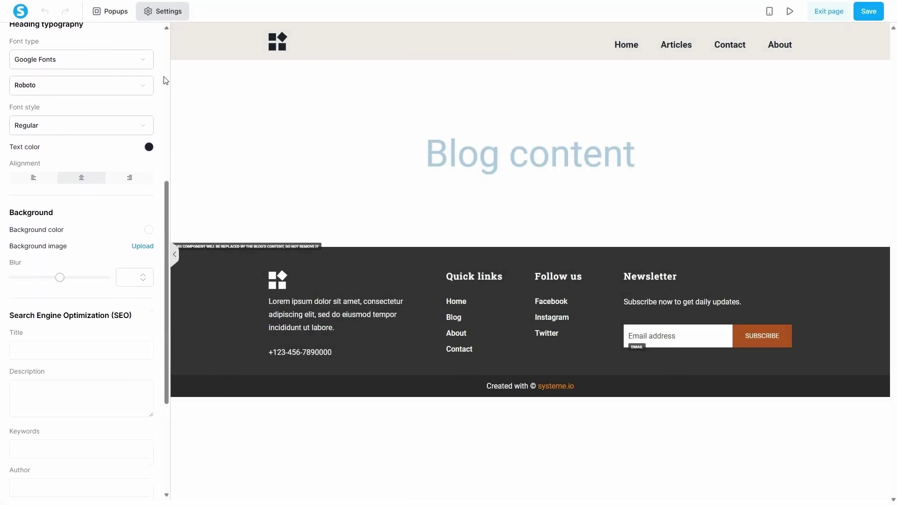
scroll(164, 81, down, 2)
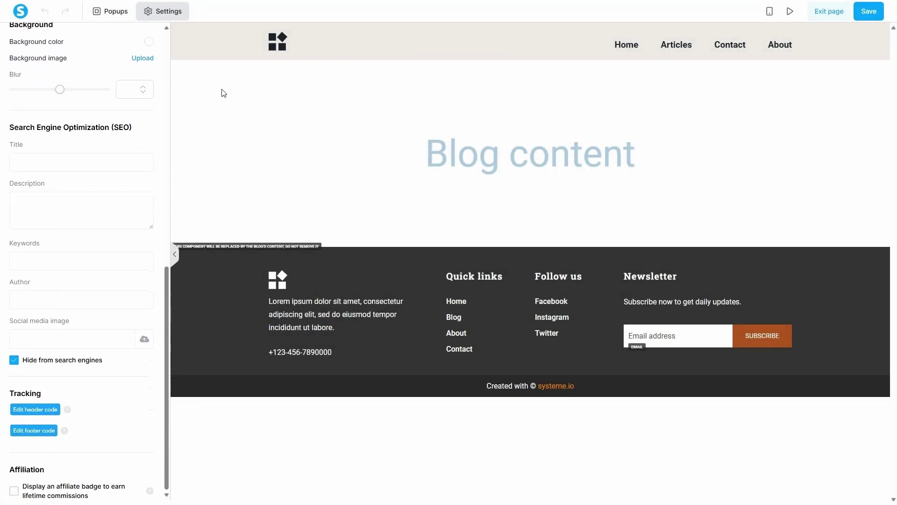
click(289, 96)
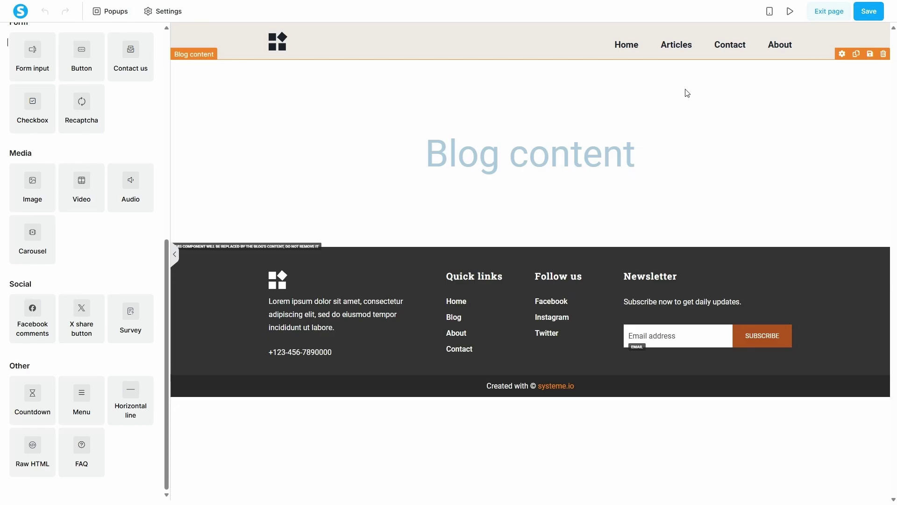
click(859, 19)
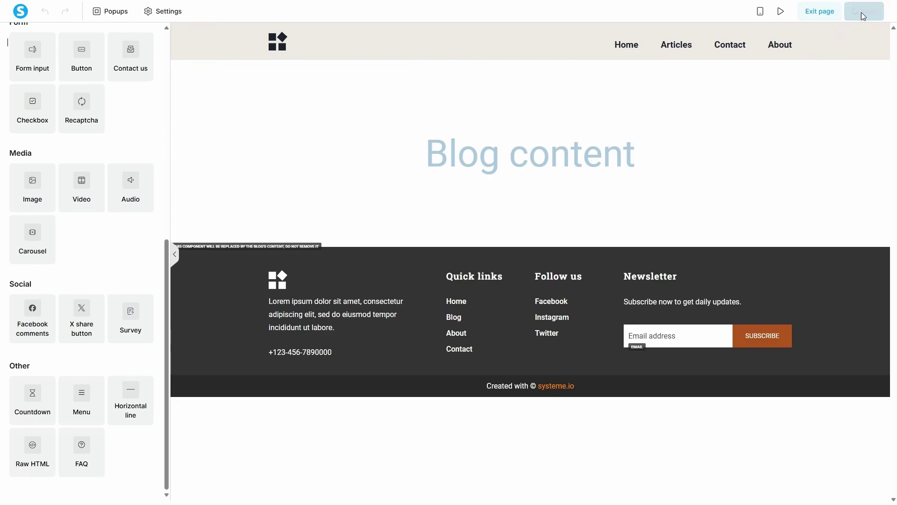
click(828, 14)
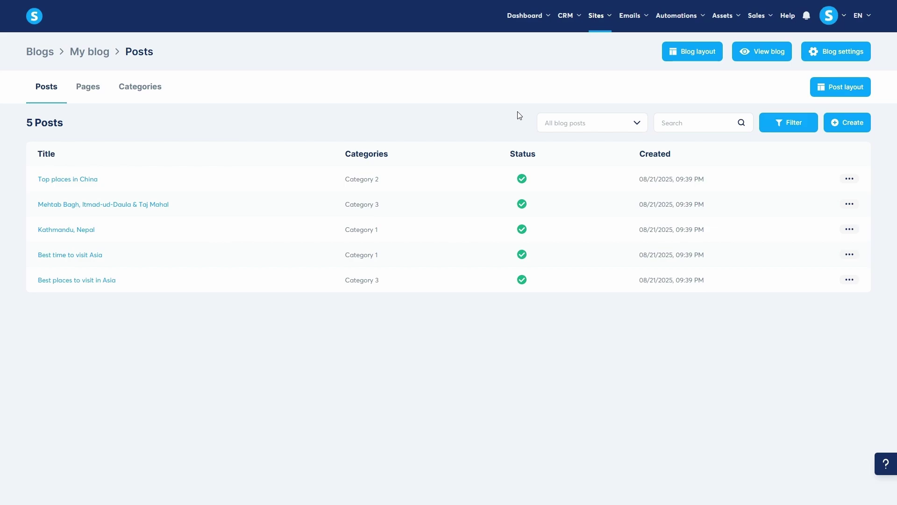
- Switch to My blog's Pages tab and view the Home page's actions menu
click(94, 91)
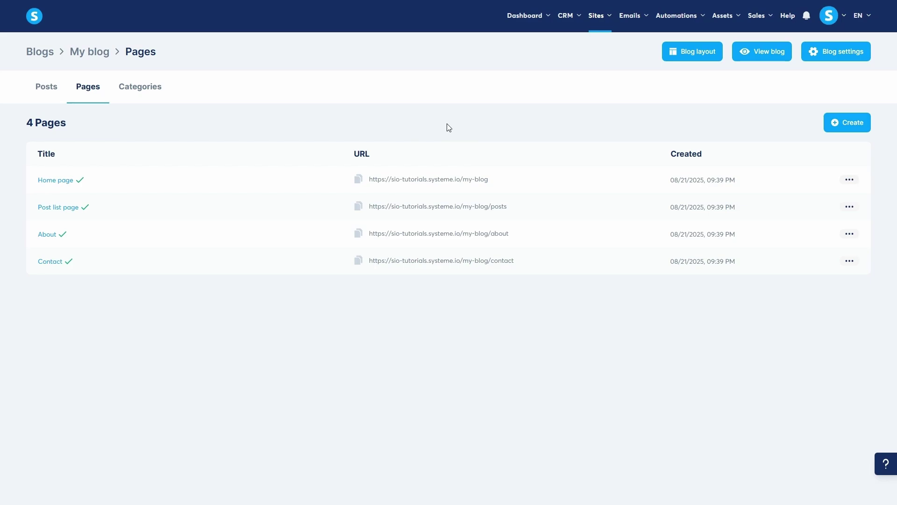
click(849, 180)
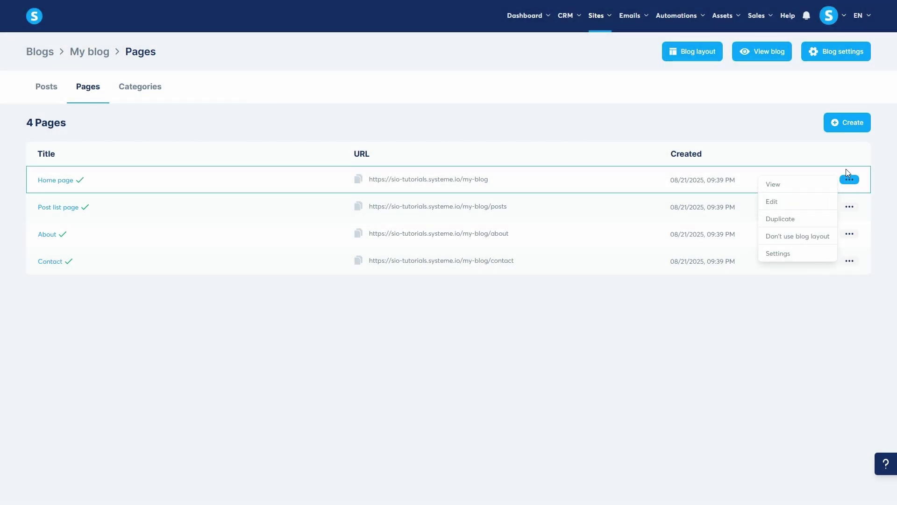
- Add a blog page named 'New page' with URL path new-page
click(848, 124)
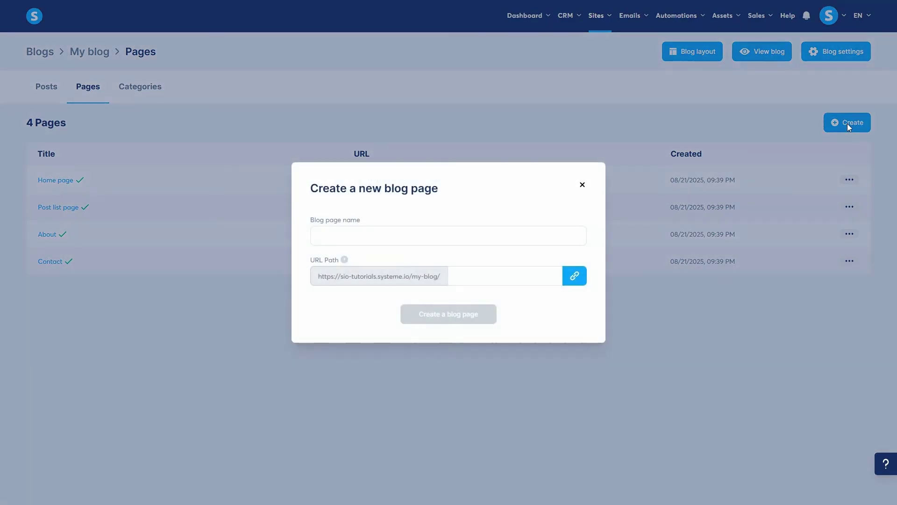
click(493, 237)
text(New p)
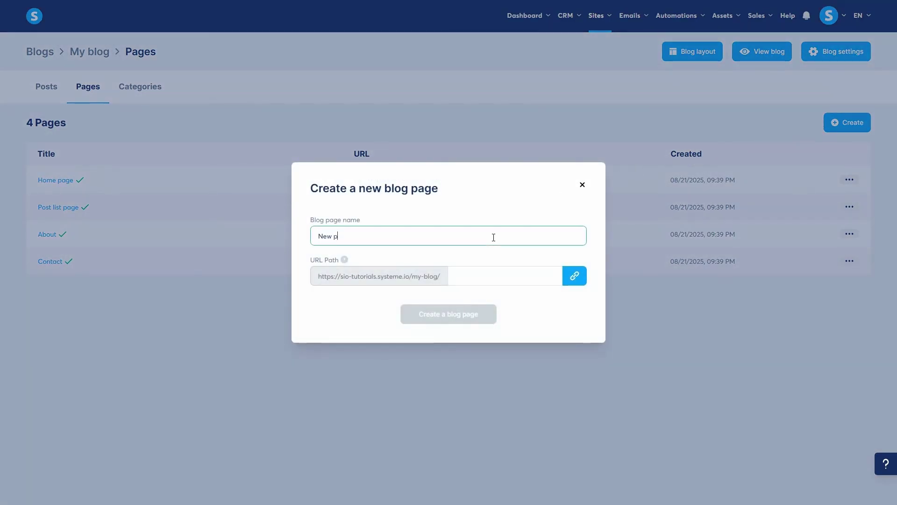
text(age)
click(521, 271)
text(new)
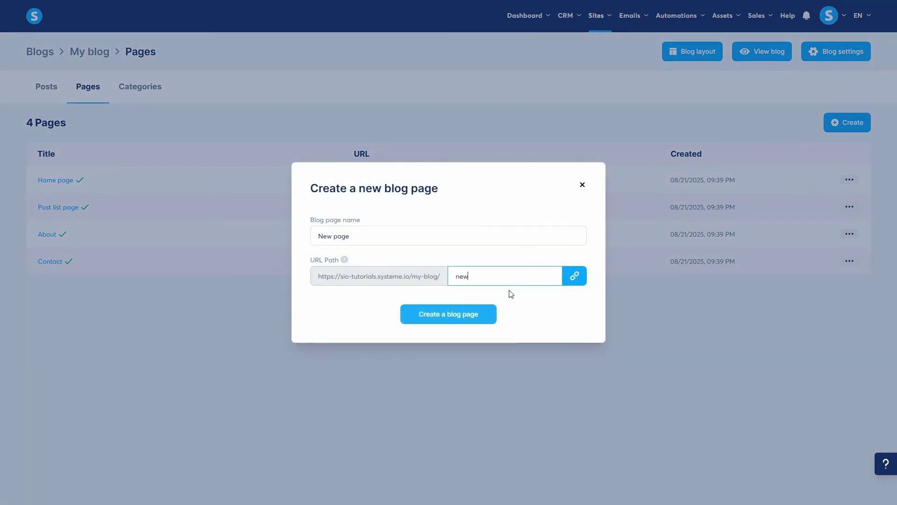
text(-page)
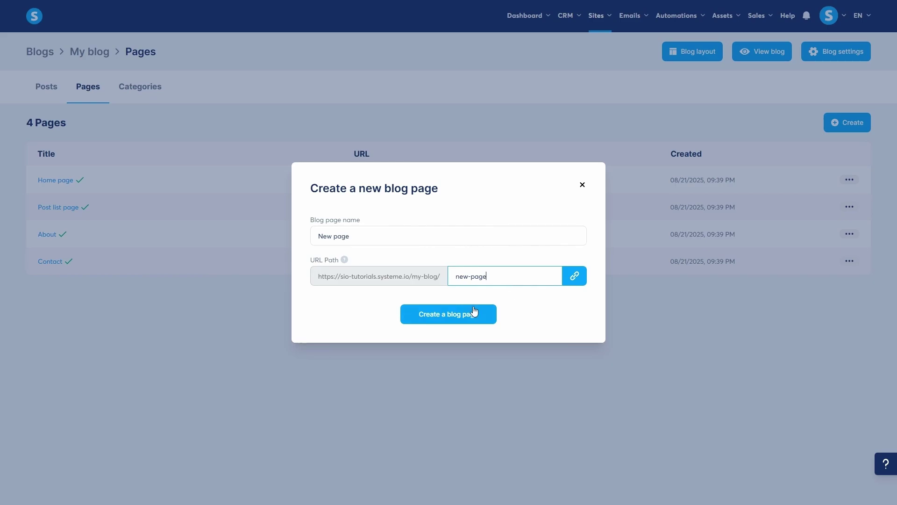
click(472, 312)
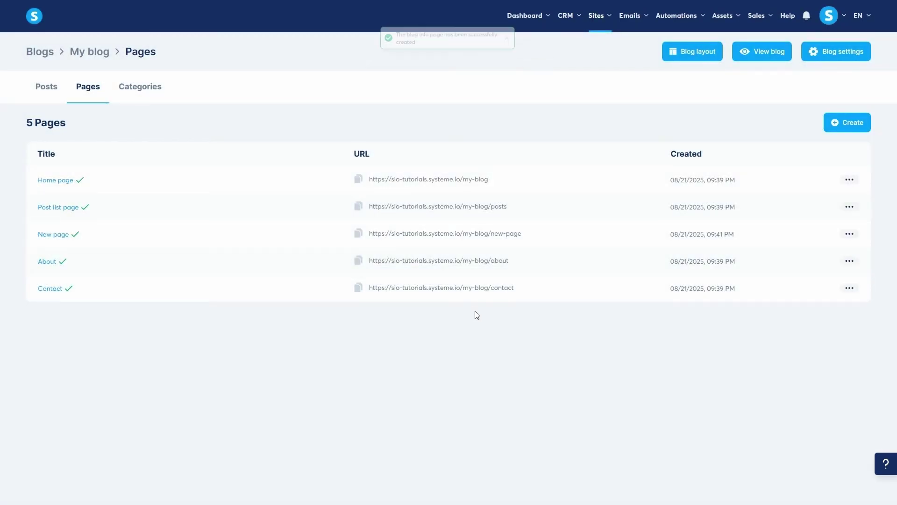
- Set New page to Don't use blog layout, then return to the Posts tab
click(852, 236)
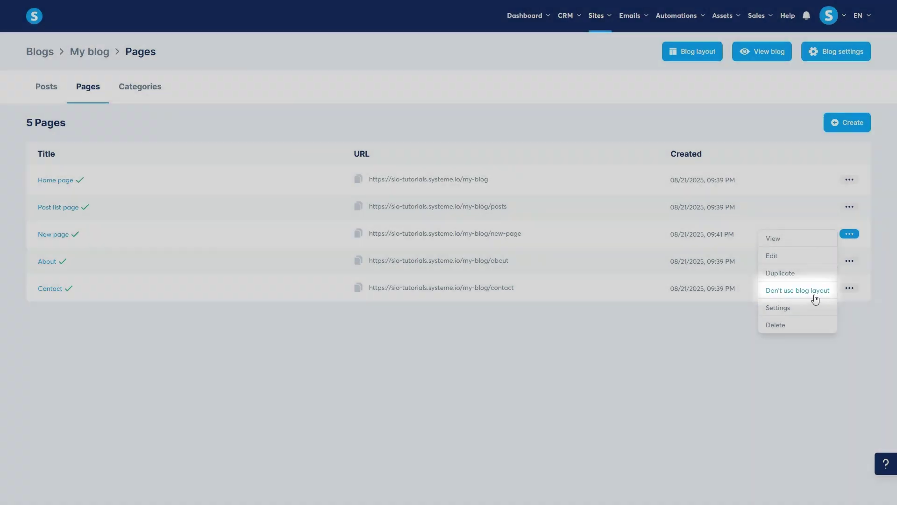
click(795, 291)
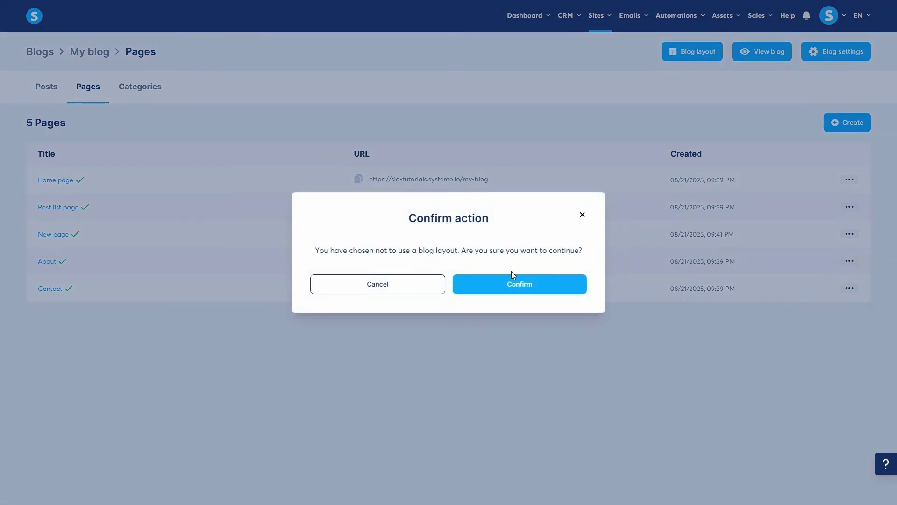
click(514, 279)
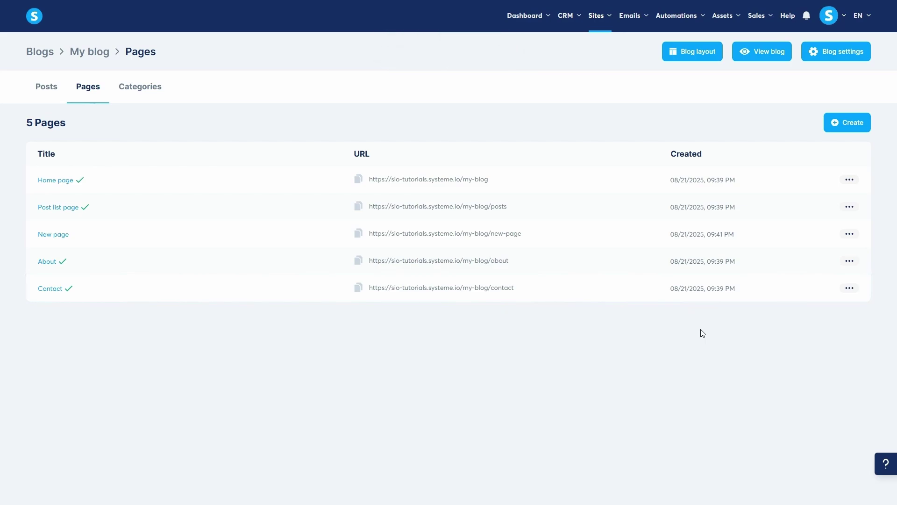
click(848, 234)
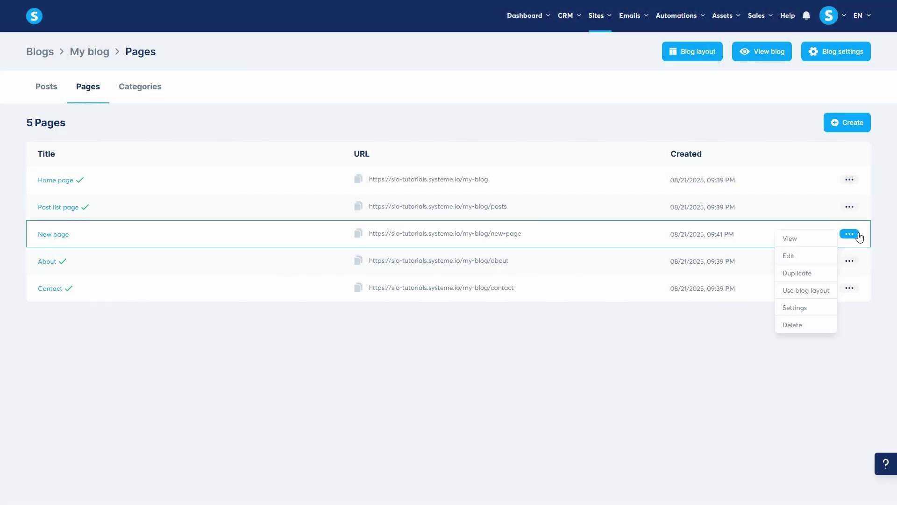
click(877, 234)
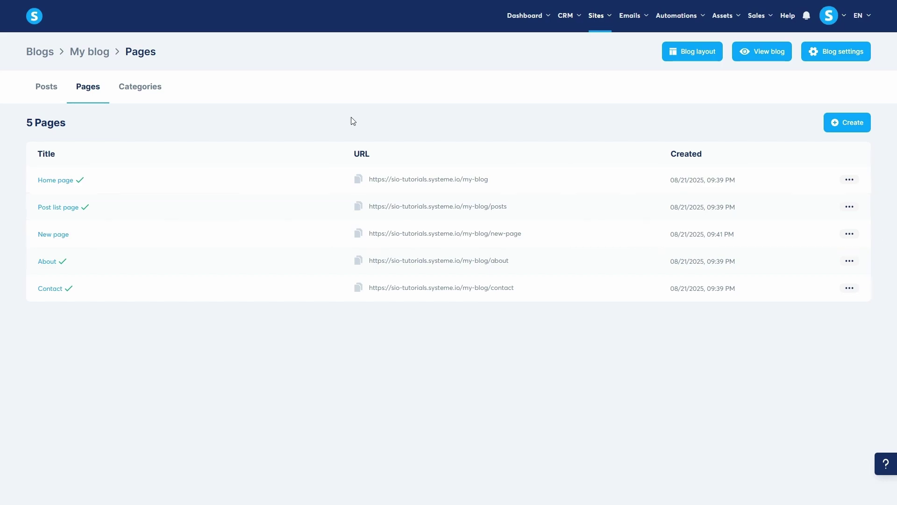
click(39, 88)
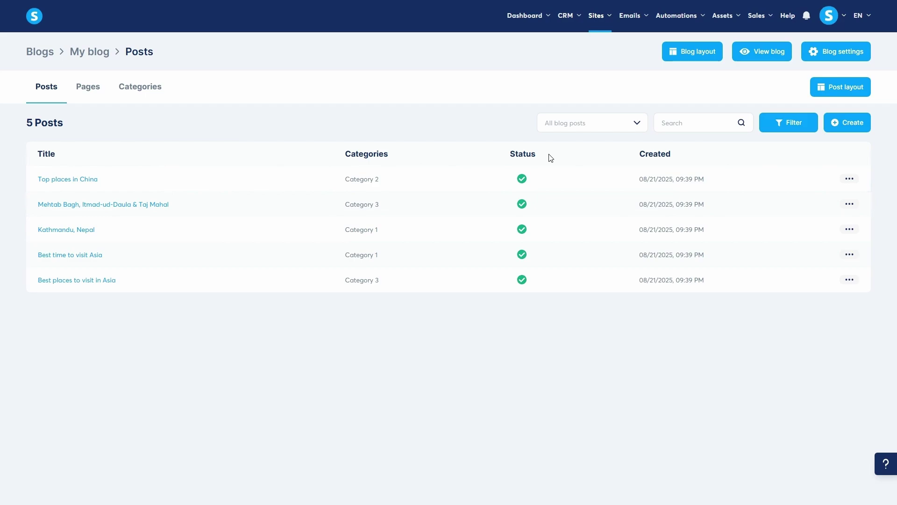
click(821, 86)
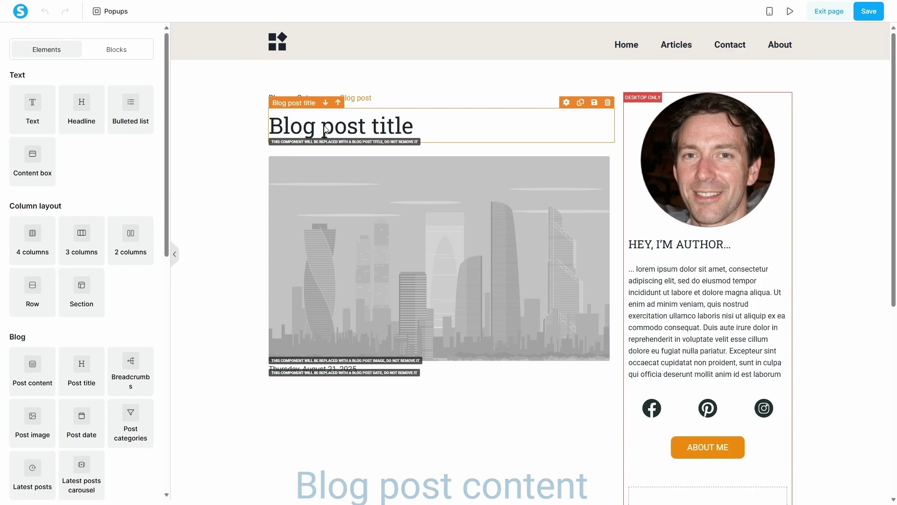
scroll(342, 225, down, 2)
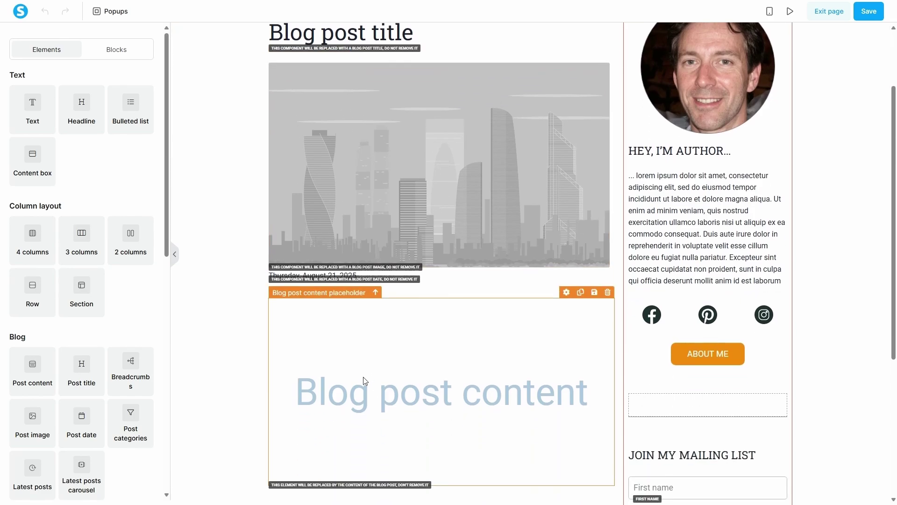
scroll(247, 316, up, 1)
scroll(246, 316, up, 1)
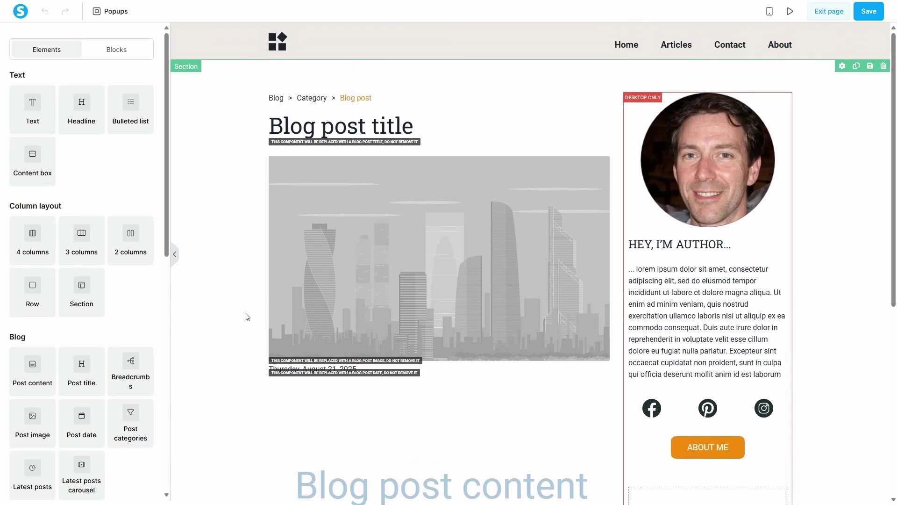
scroll(139, 302, down, 7)
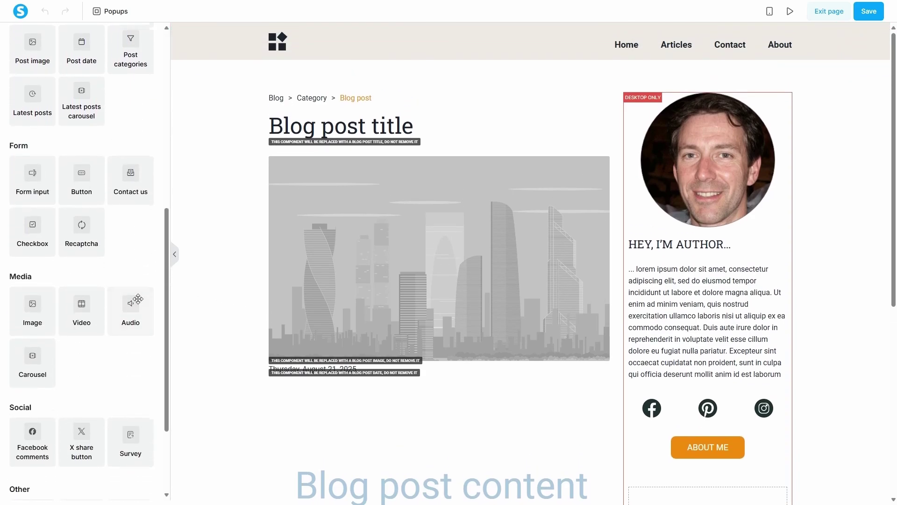
scroll(140, 302, up, 6)
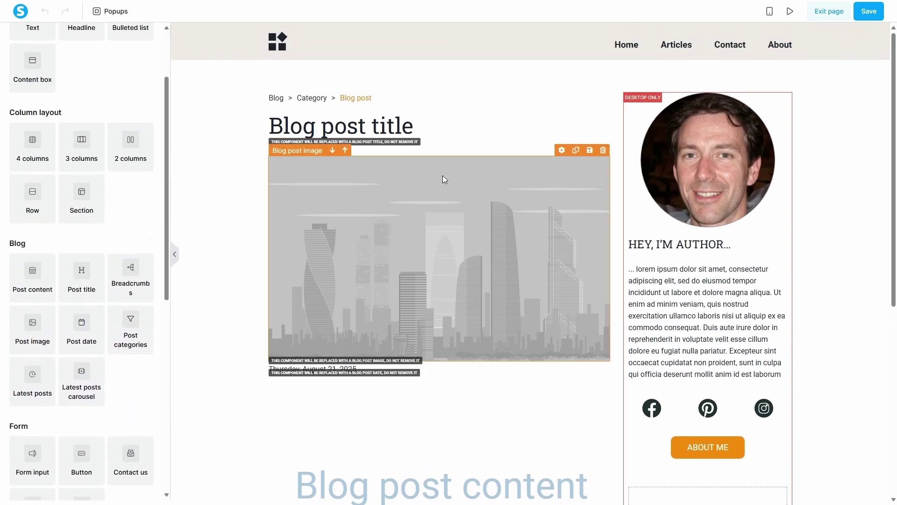
click(820, 13)
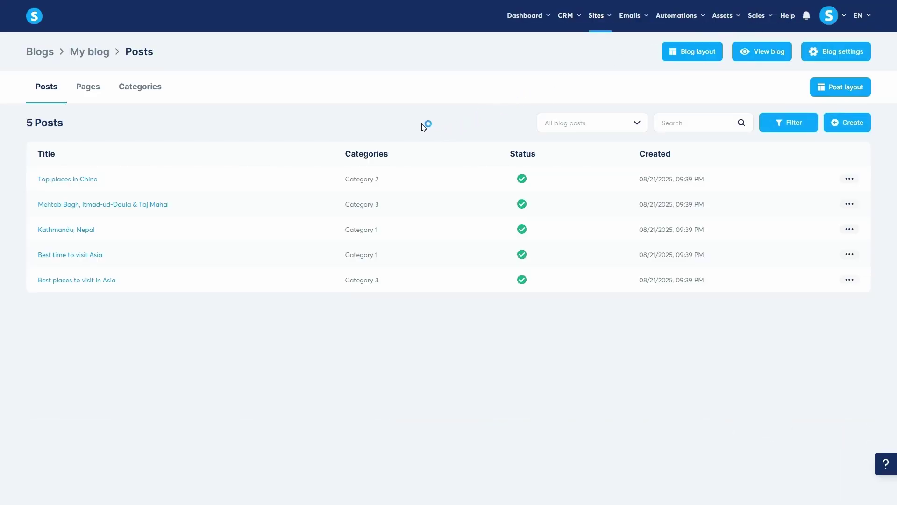
- Create post 'New post' with description 'Description of the post' in Categories 1 and 2
click(855, 120)
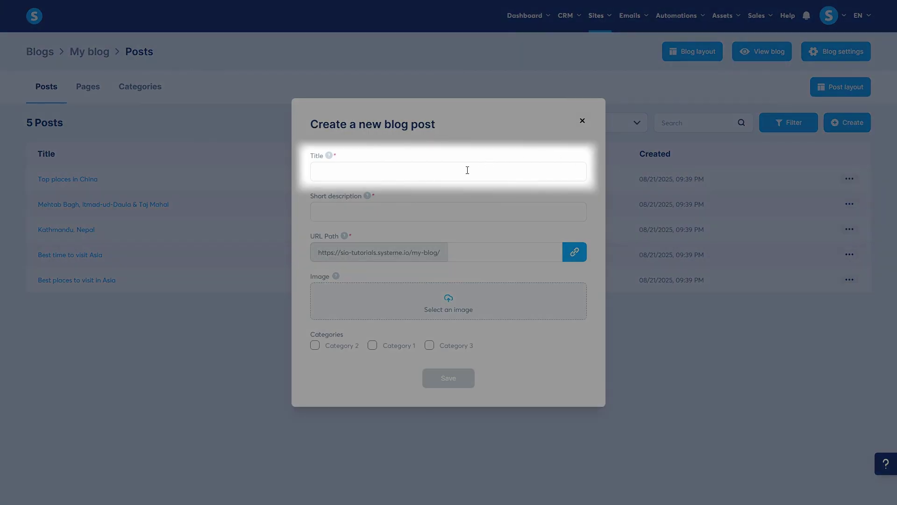
click(467, 170)
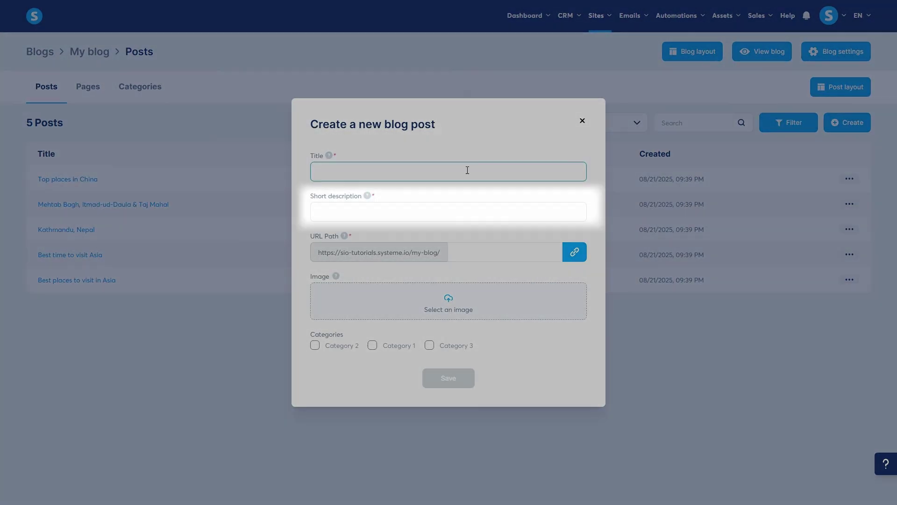
text(New post)
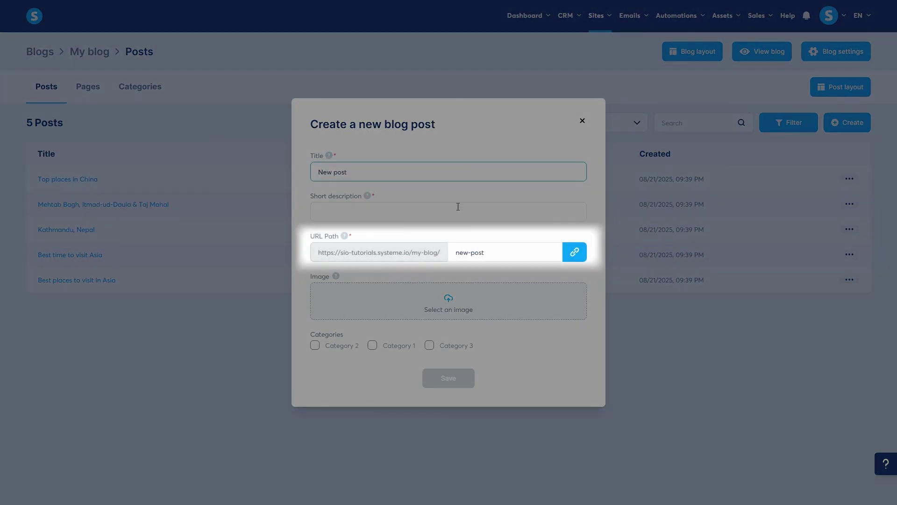
click(458, 207)
text(Description of the post)
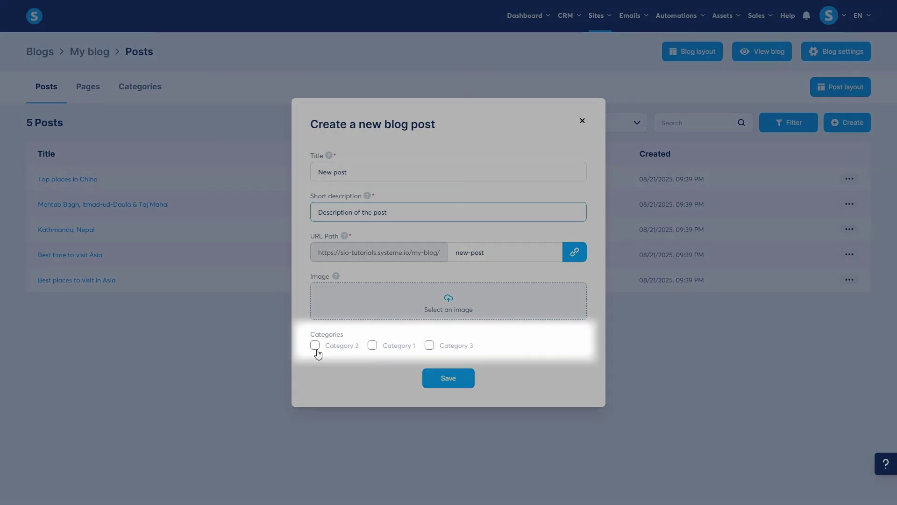
click(315, 347)
click(373, 345)
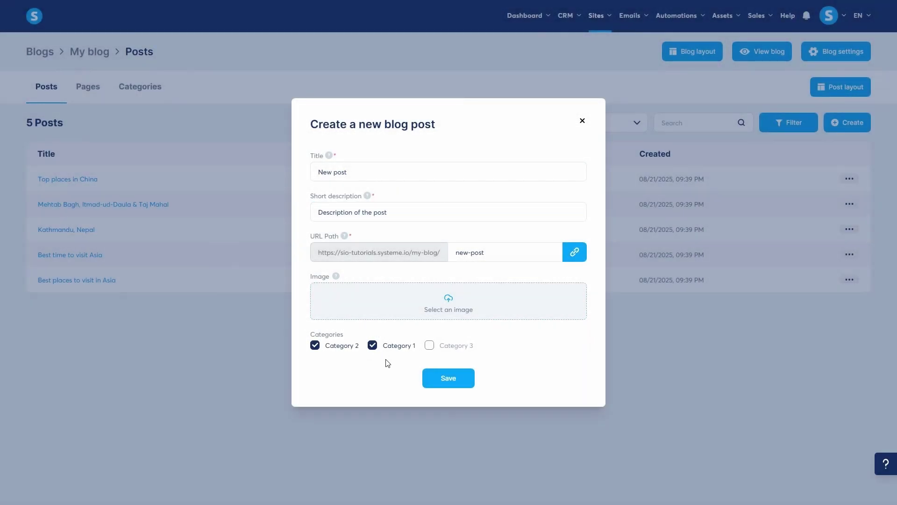
click(449, 378)
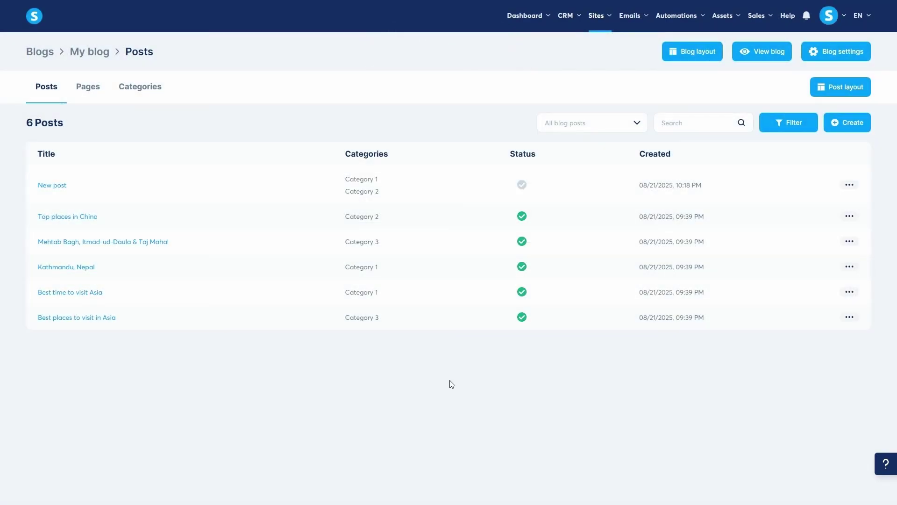
click(849, 185)
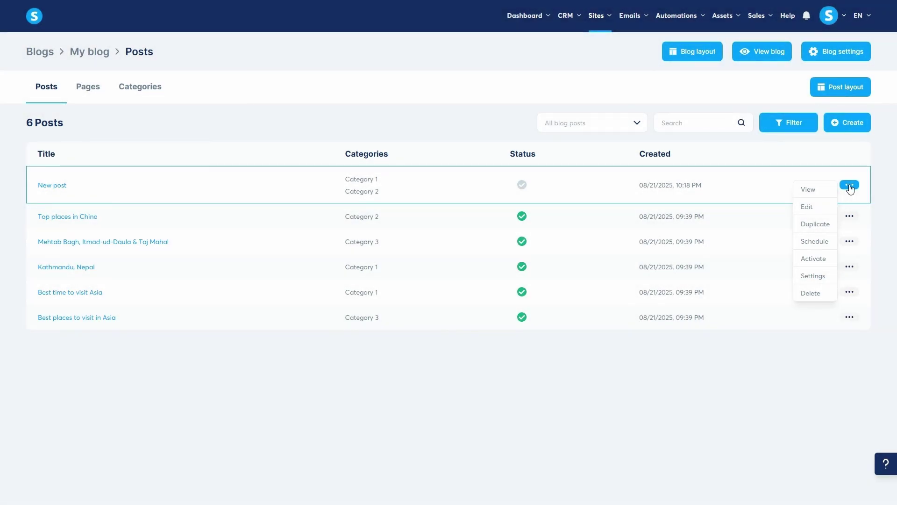
click(711, 160)
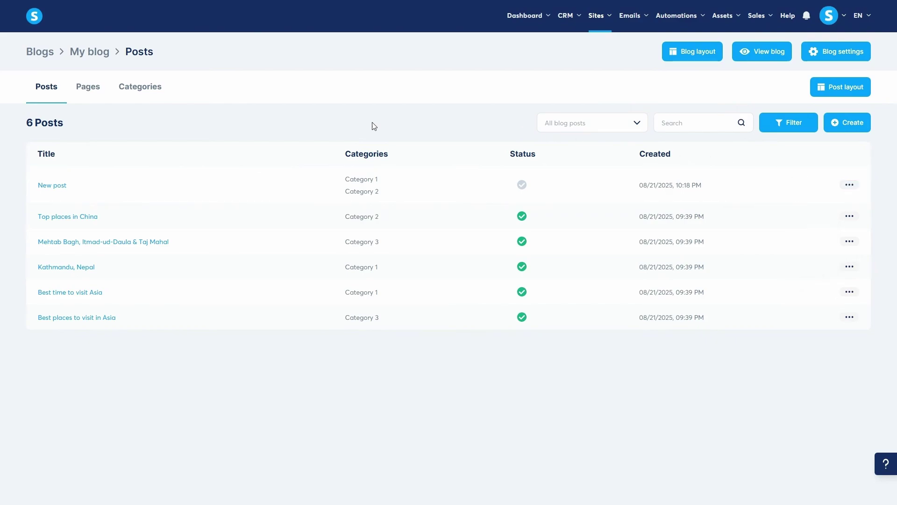
- Open the Categories tab and preview the new category form, closing it unsaved
click(135, 90)
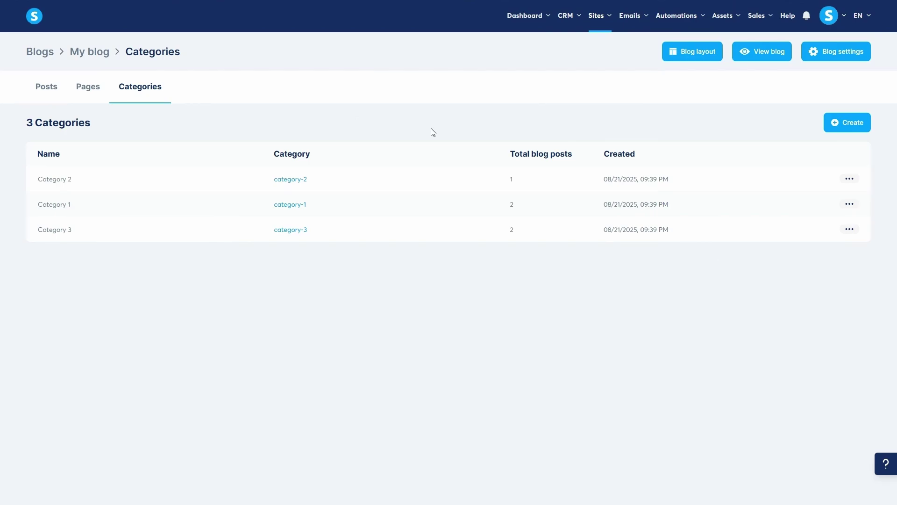
click(838, 123)
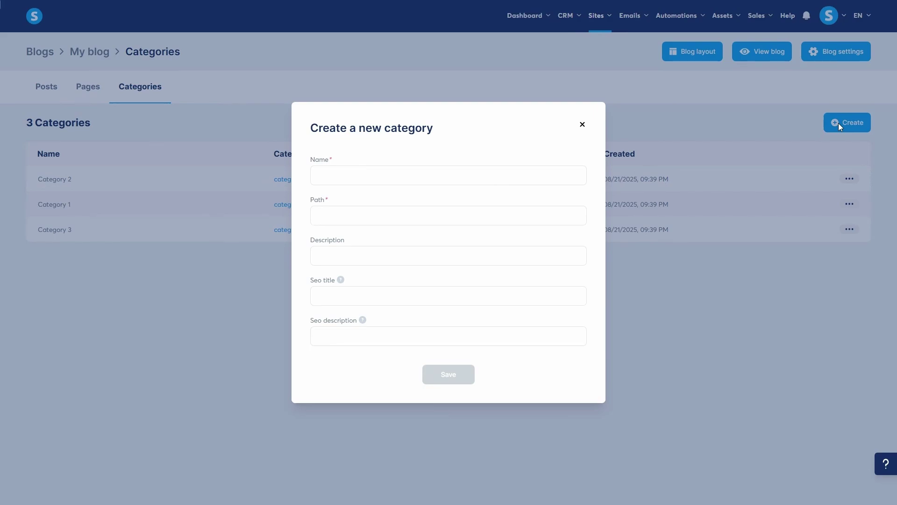
click(838, 123)
- Edit 'Top places in China': tick Categories 1 and 3, untick Category 2, save
click(48, 89)
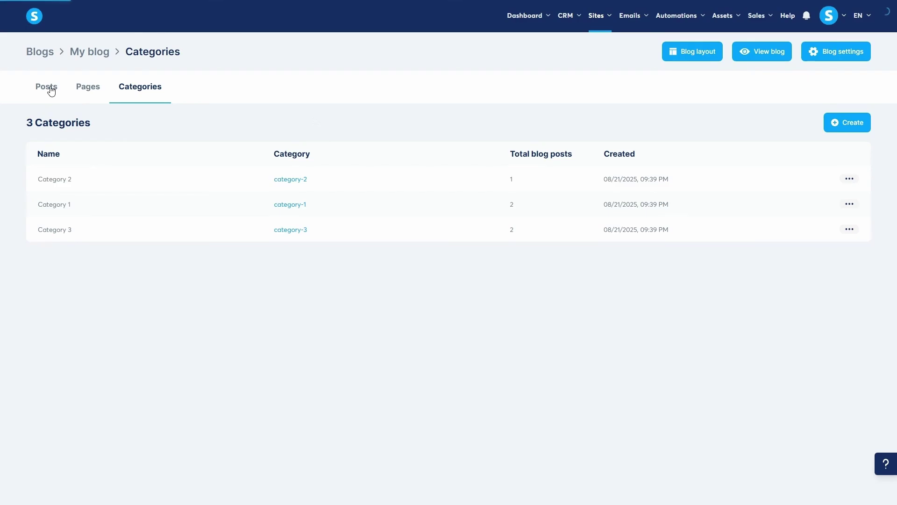
click(849, 216)
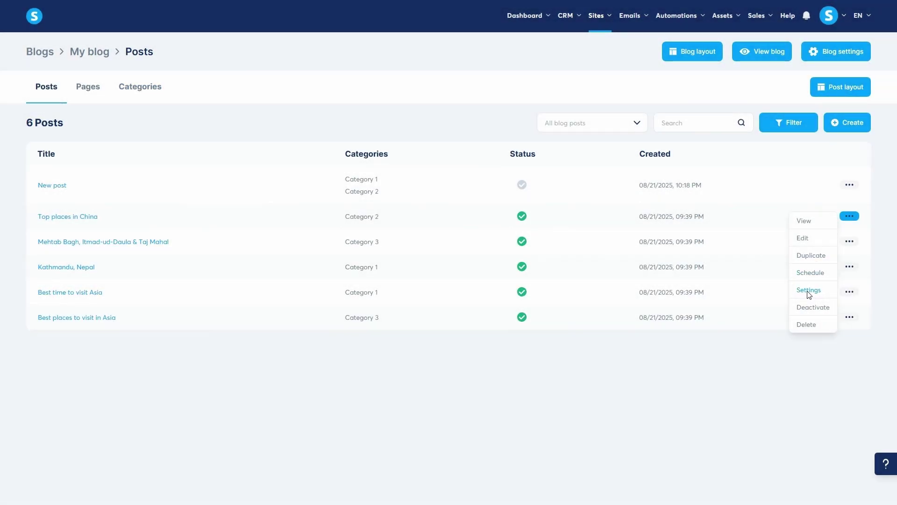
click(808, 290)
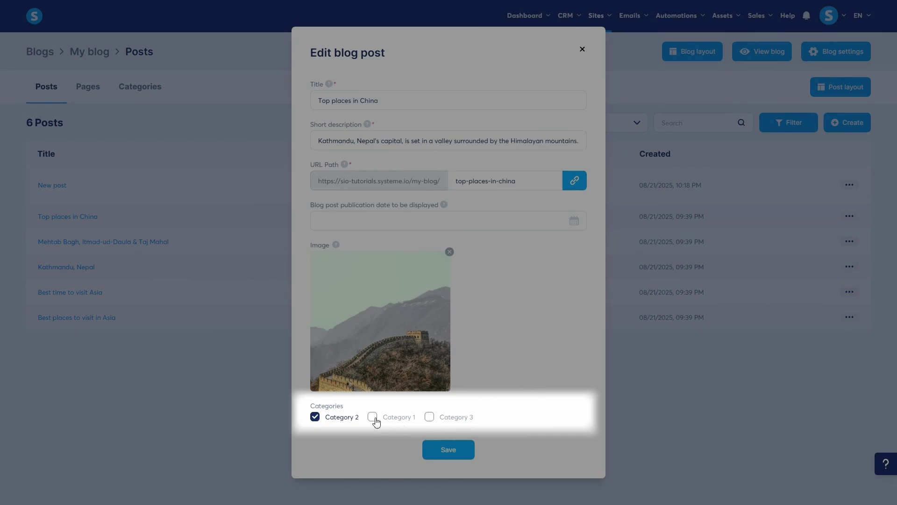
click(373, 418)
click(434, 419)
click(332, 418)
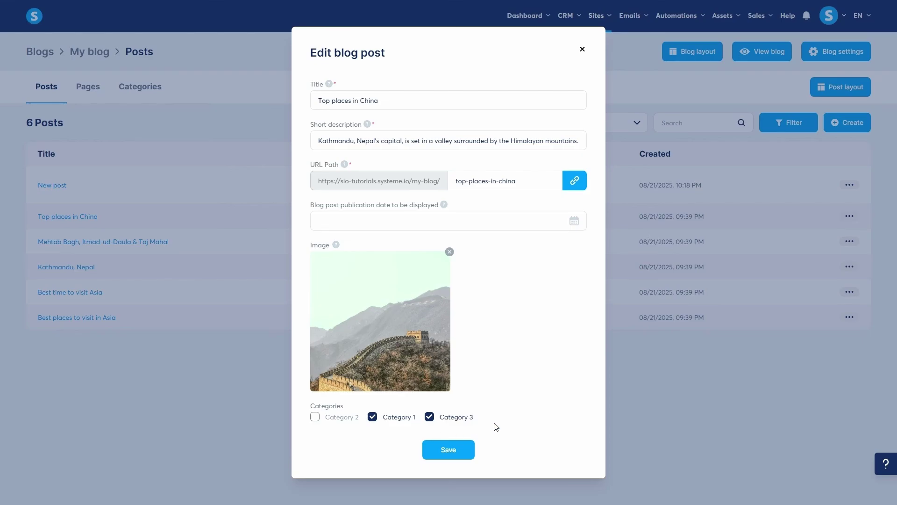
click(661, 353)
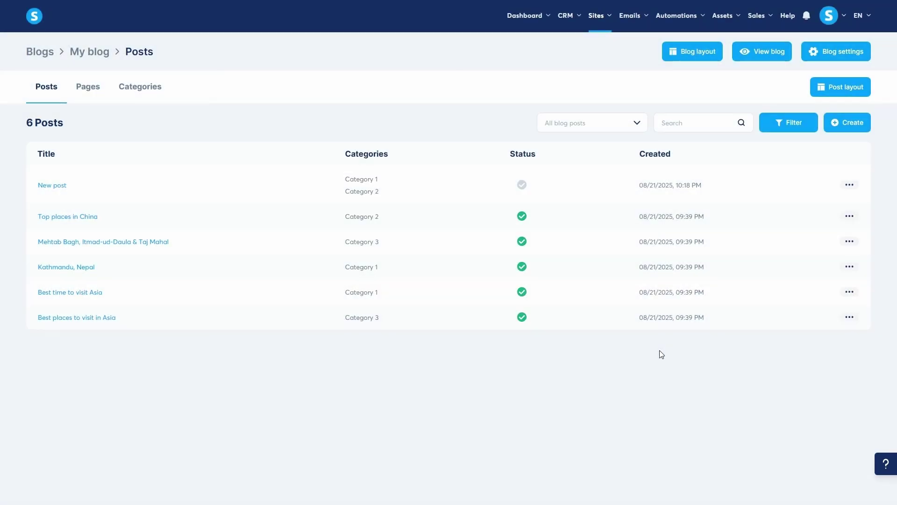